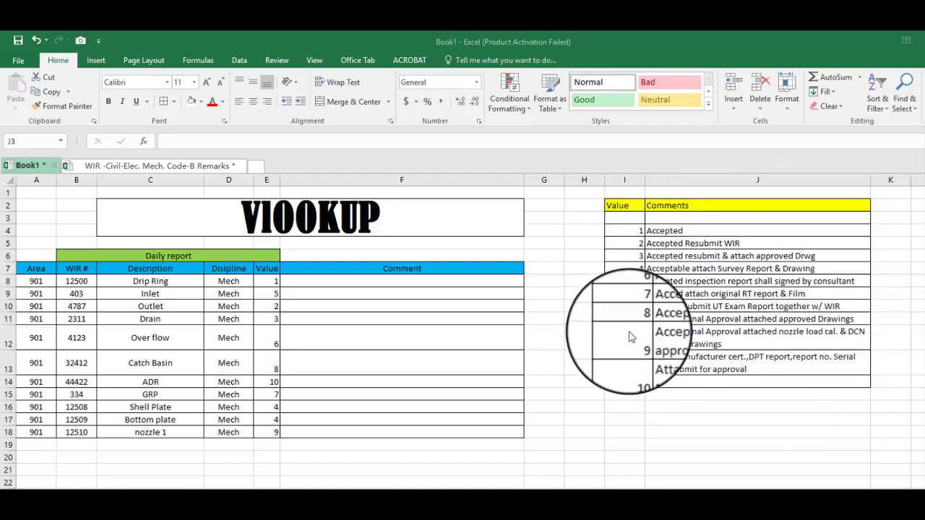
Look over the empty Comments cell and the lookup table's Value 2 comment, Accepted Resubmit WIR.
left_click(659, 220)
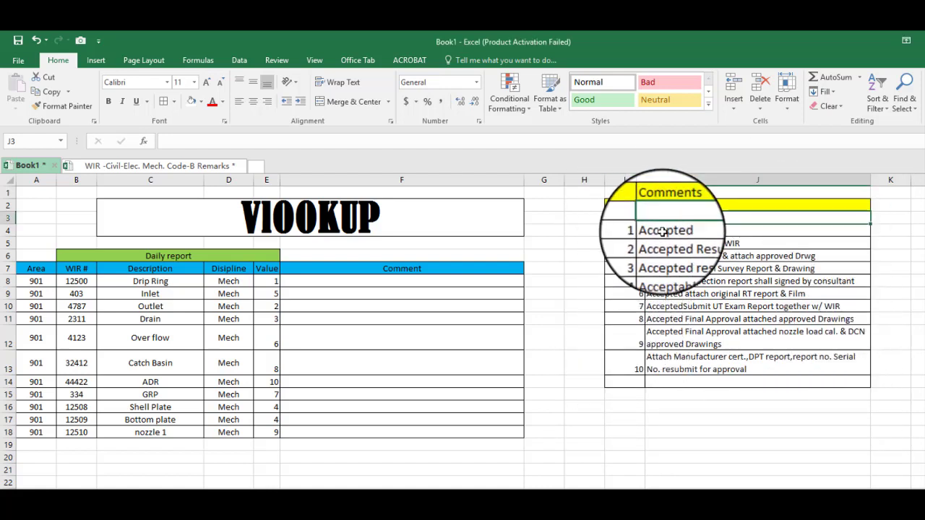
left_click(636, 244)
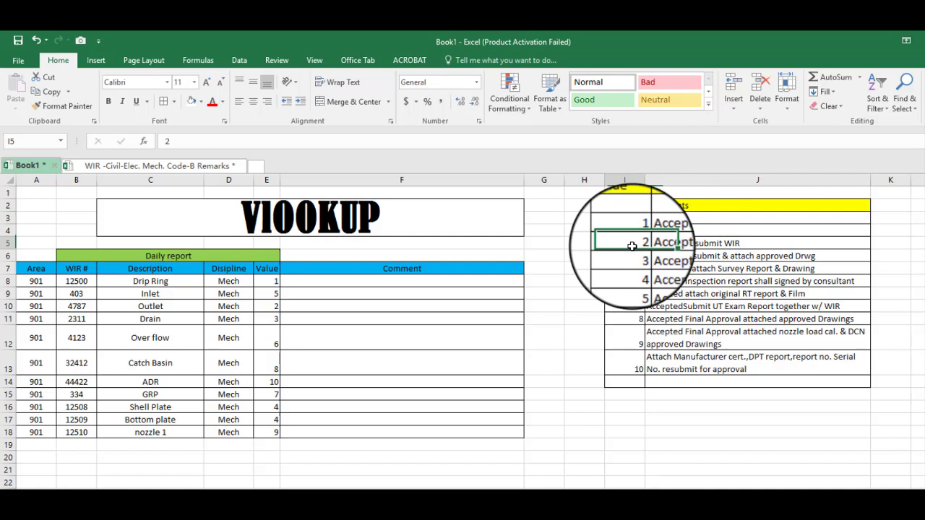
left_click(675, 246)
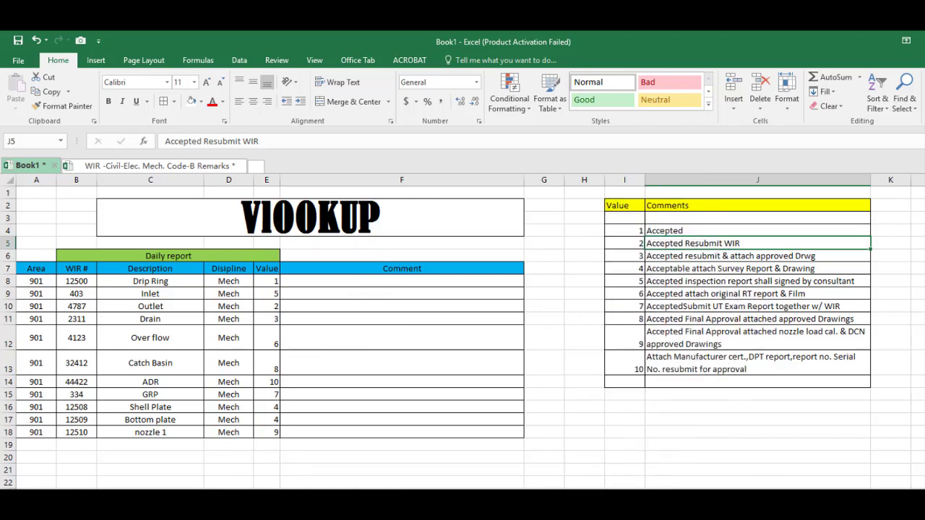
Review the consultant comments in the WSL3-WIR-3740 and WSL3-WIR-3795 reports in Acrobat, then minimize it.
left_click(383, 488)
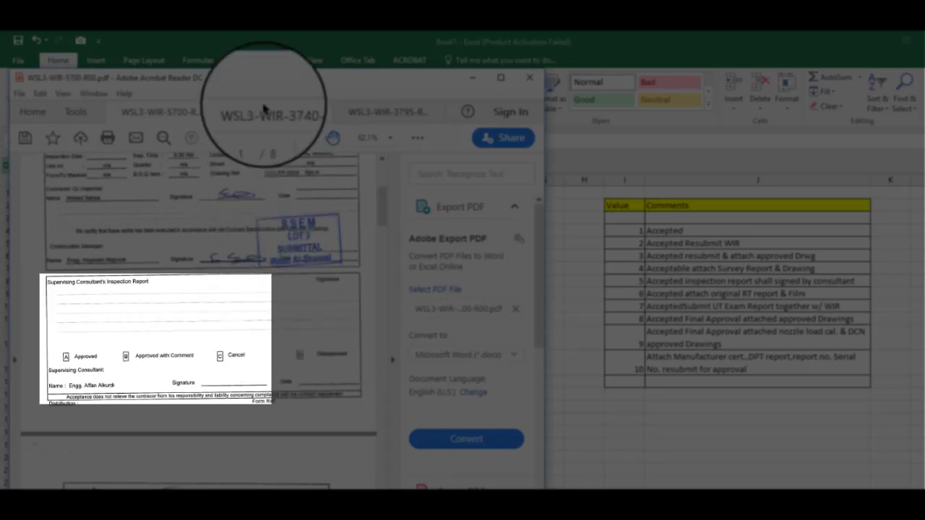
left_click(275, 112)
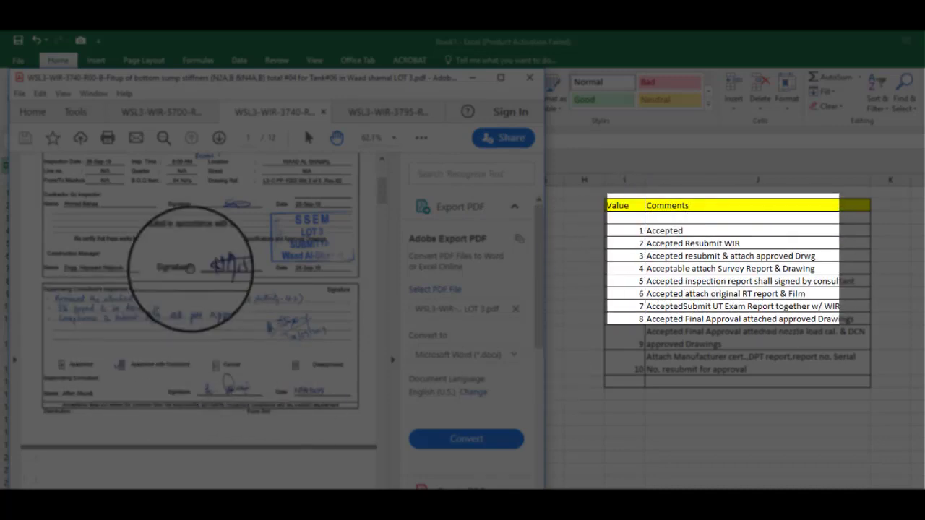
left_click(365, 117)
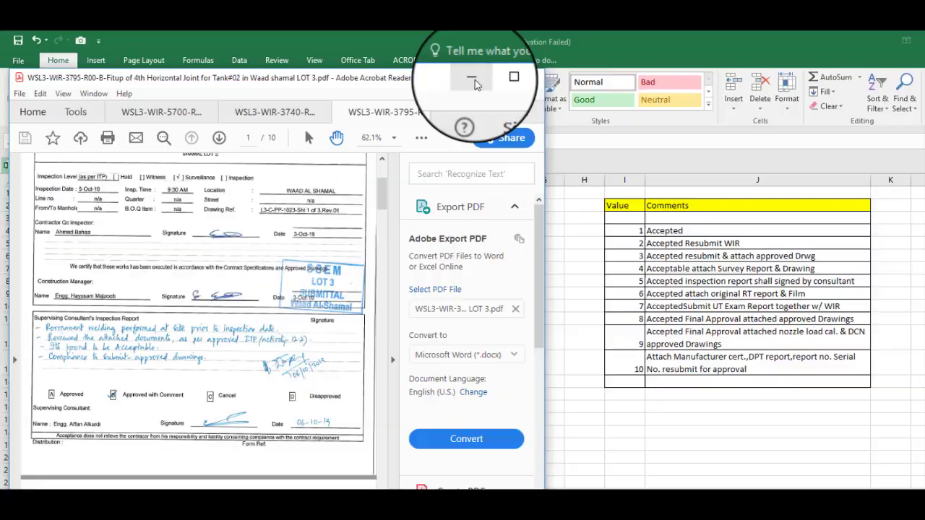
left_click(473, 80)
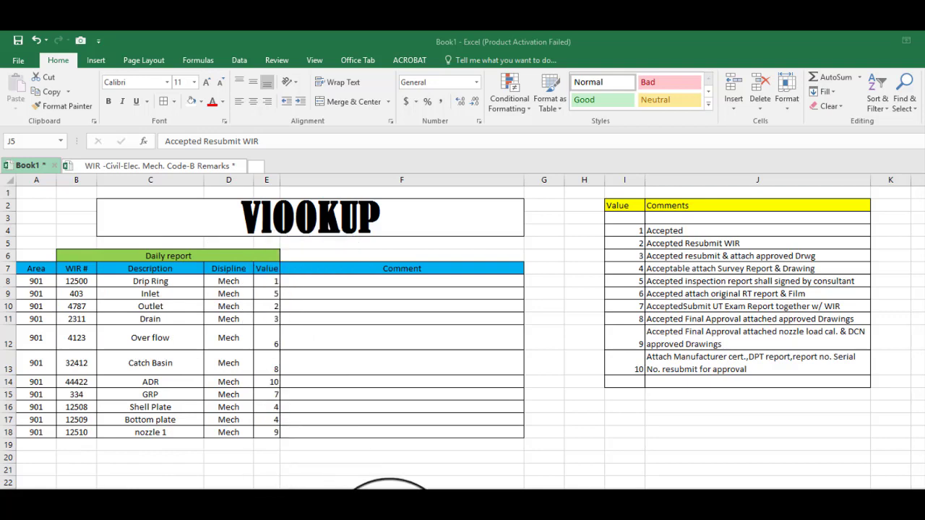
mouse_move(478, 506)
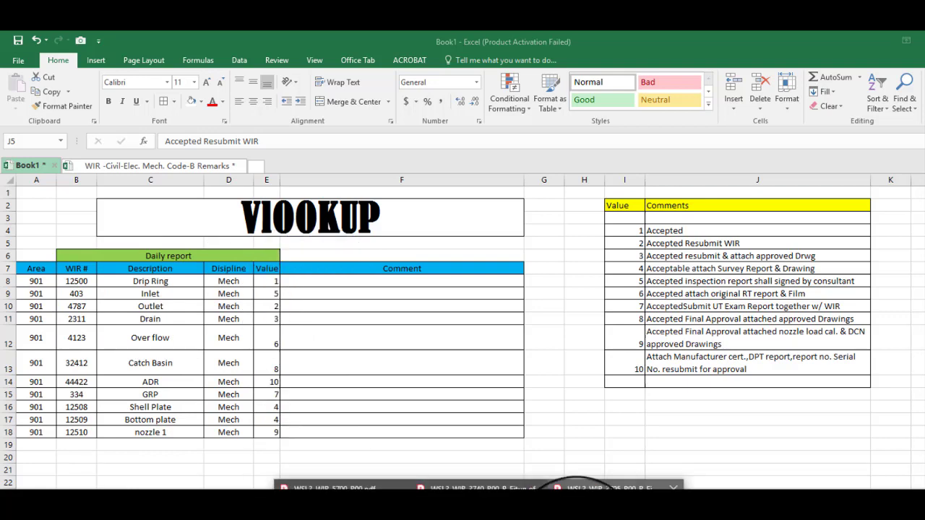
left_click(578, 486)
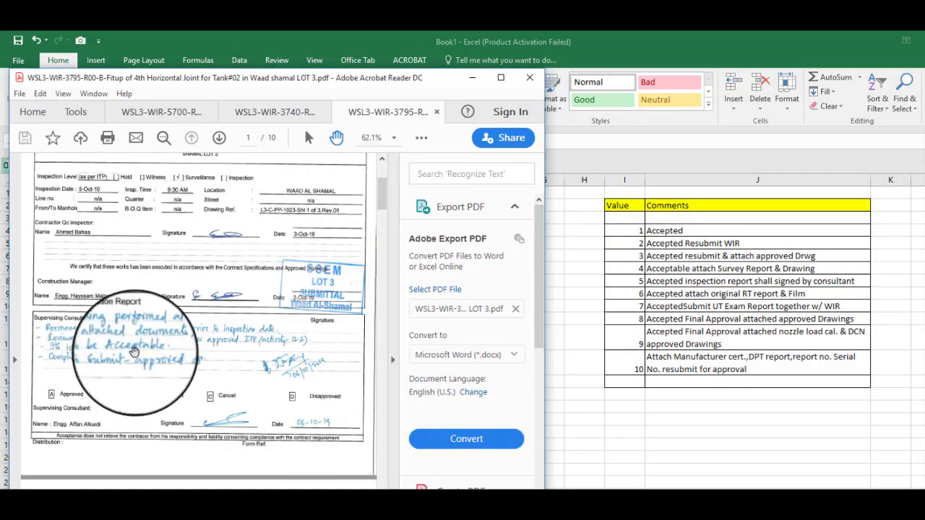
left_click(472, 78)
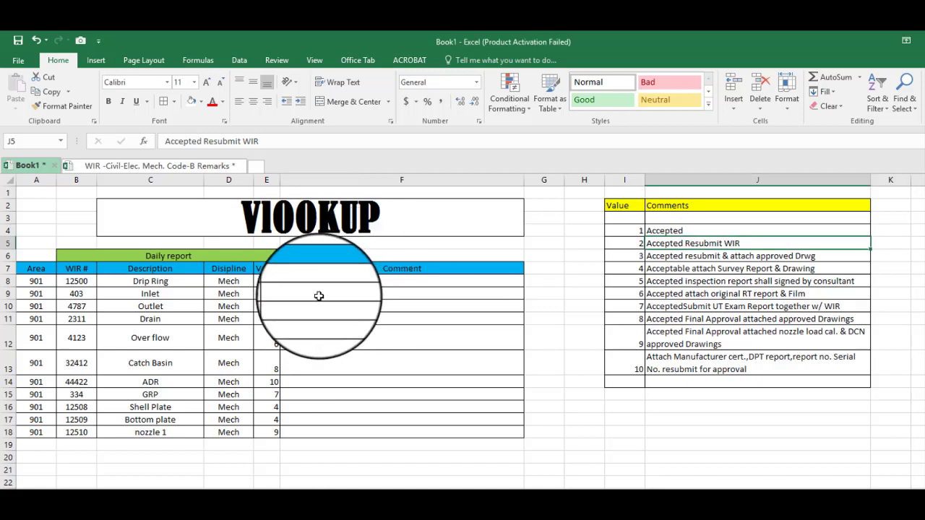
Start =VLOOKUP(E8 in F8 from the =v suggestions, then bring the inspection PDFs back up.
left_click(314, 282)
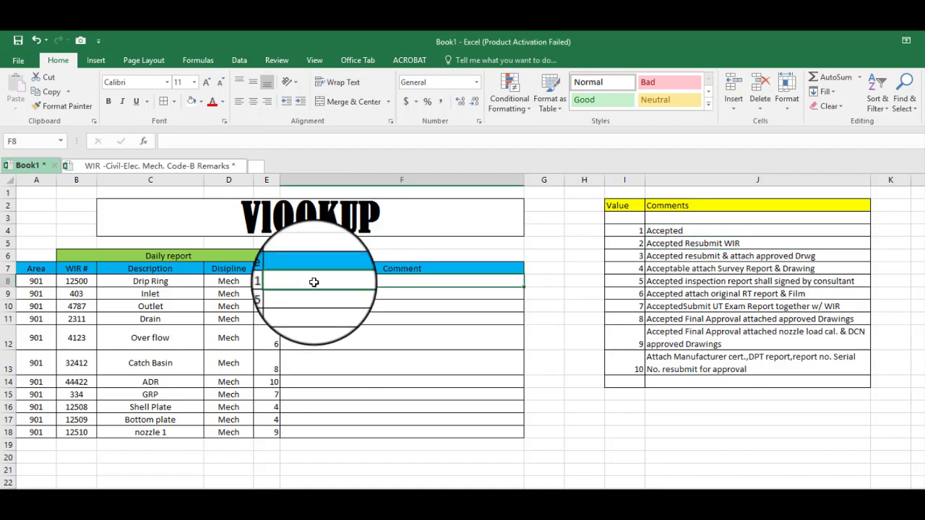
type("=")
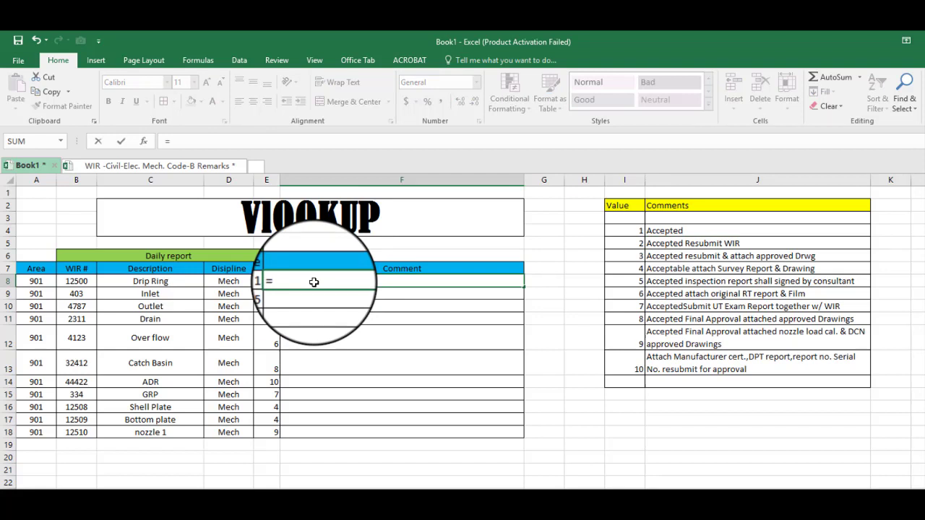
type("v")
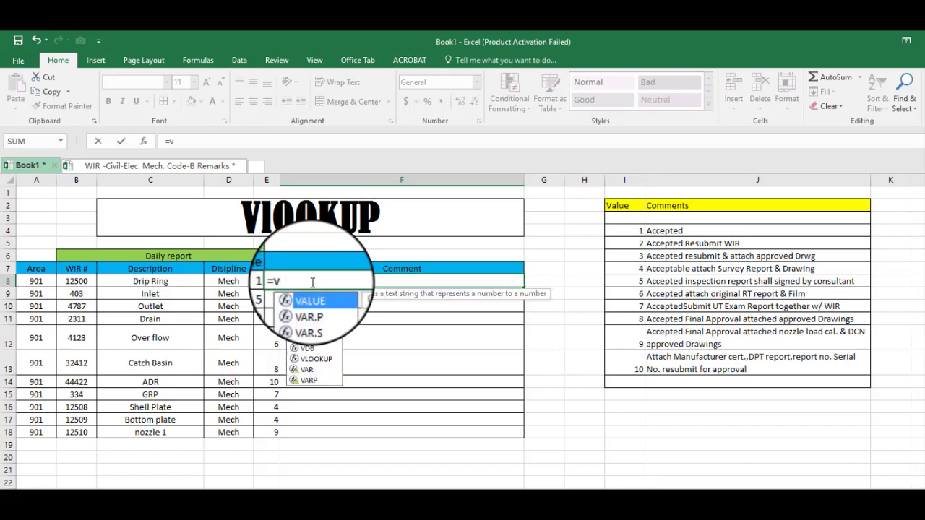
left_click(312, 358)
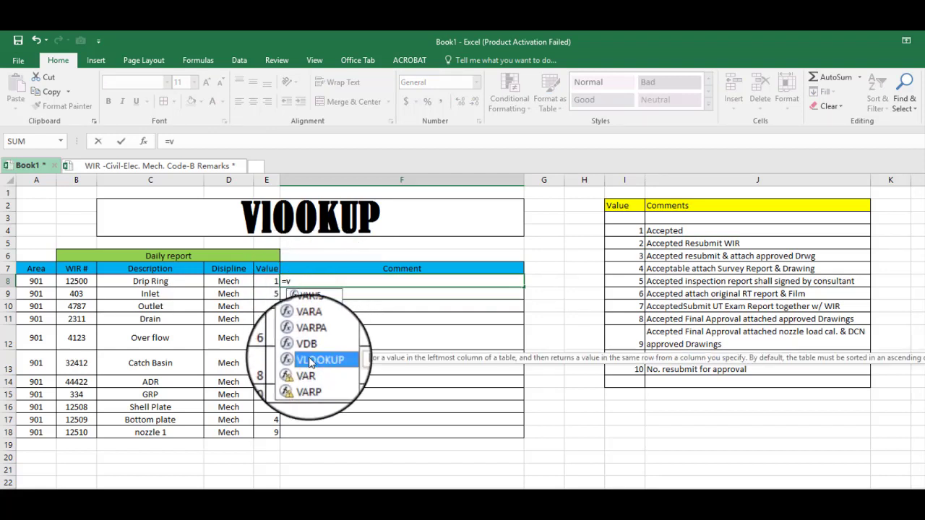
double_click(311, 359)
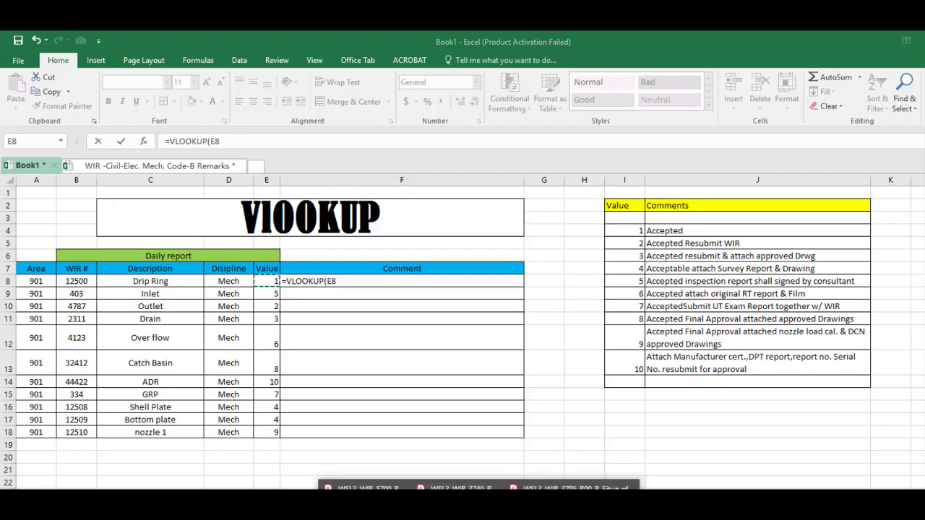
left_click(453, 483)
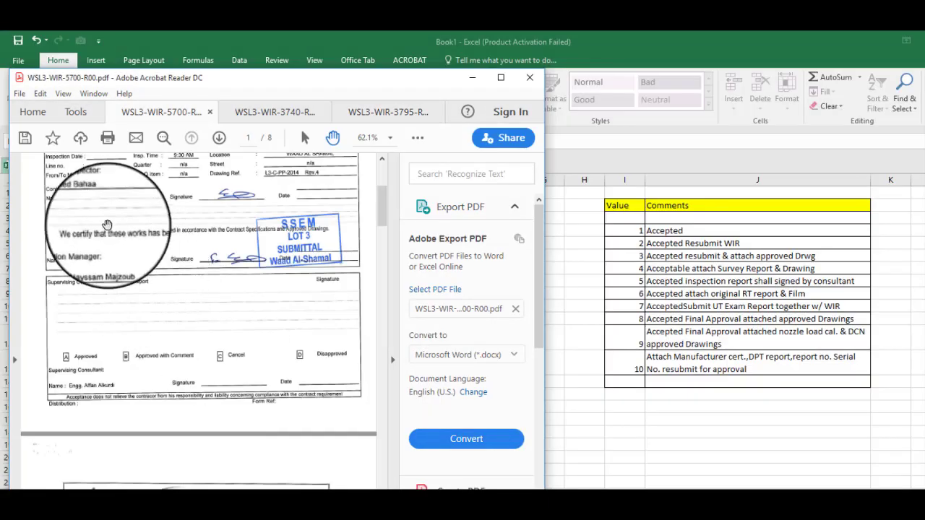
Check the WSL3-WIR-3740 report's comments, then minimize Acrobat to return to Excel.
left_click(272, 112)
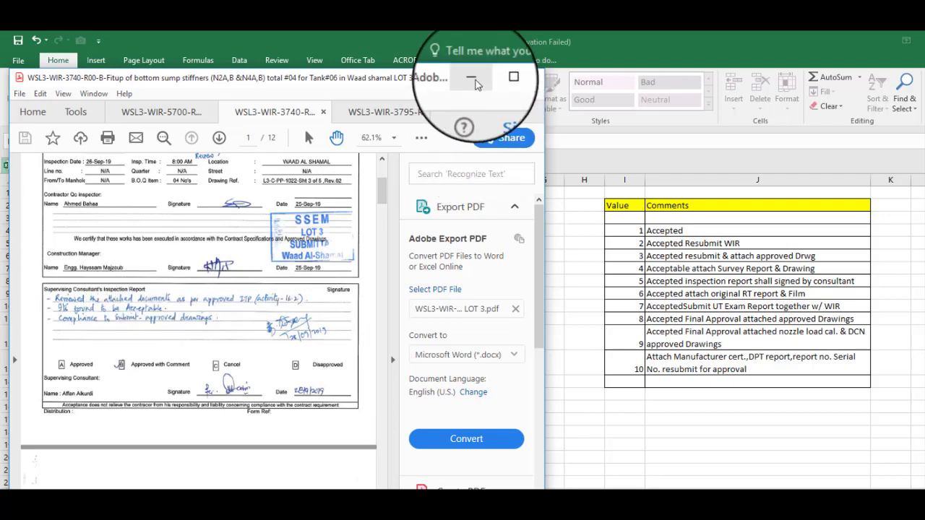
left_click(500, 77)
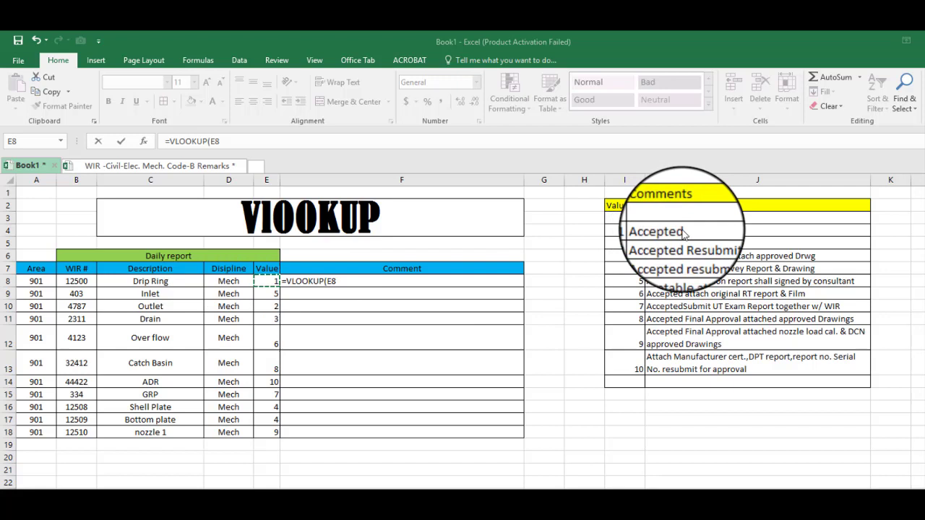
Complete F8 as =VLOOKUP(E8,$I$4:$J$13,2) so it returns Accepted for Value 1.
left_click(345, 282)
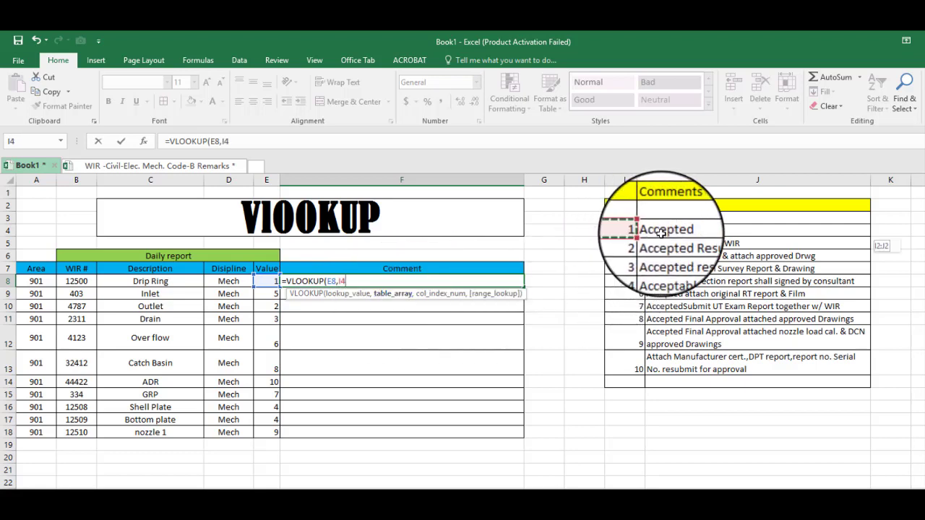
left_click_drag(662, 233, 712, 370)
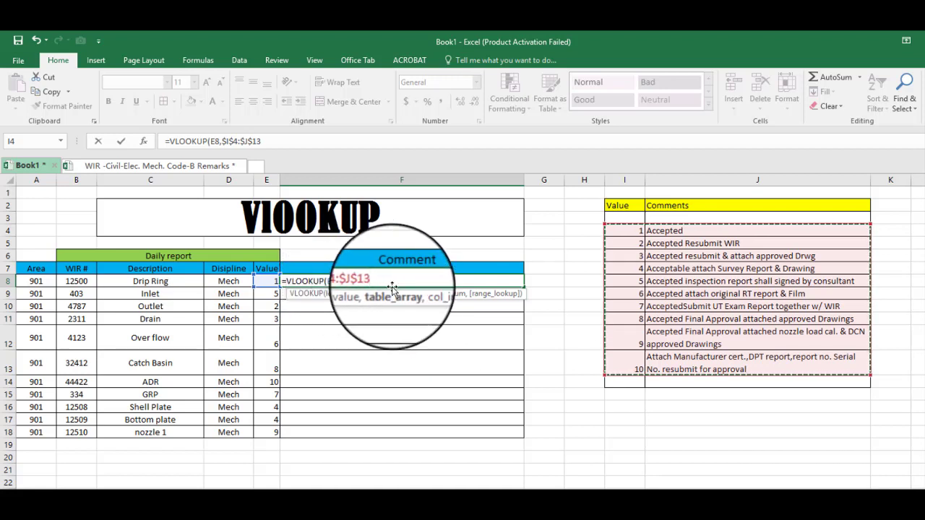
type(",")
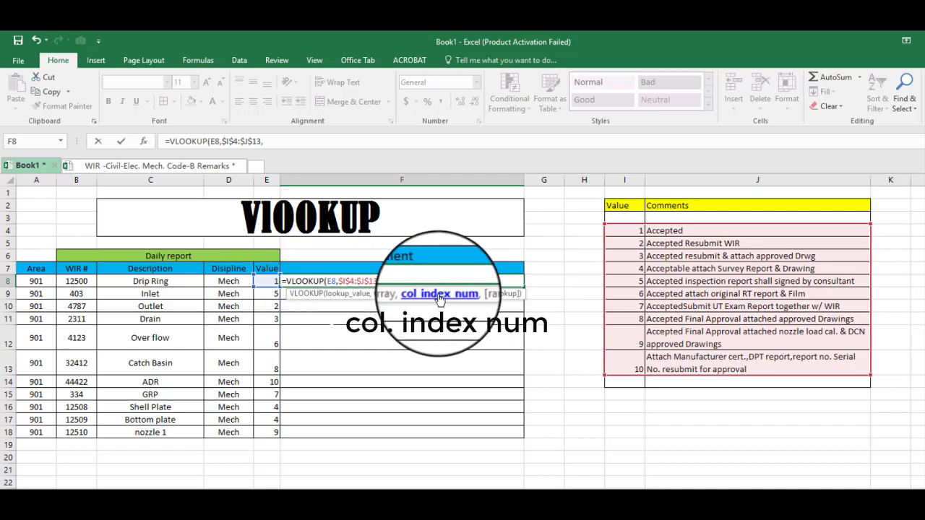
left_click(629, 180)
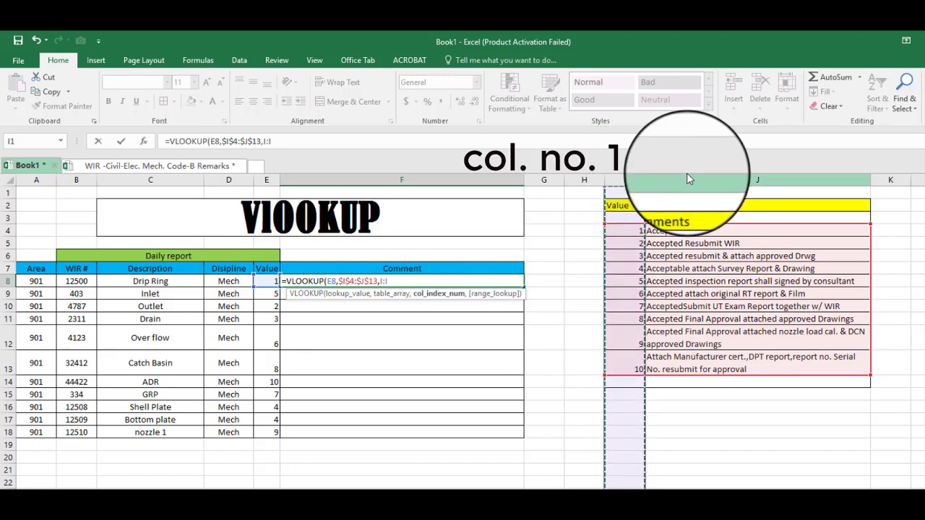
left_click(705, 179)
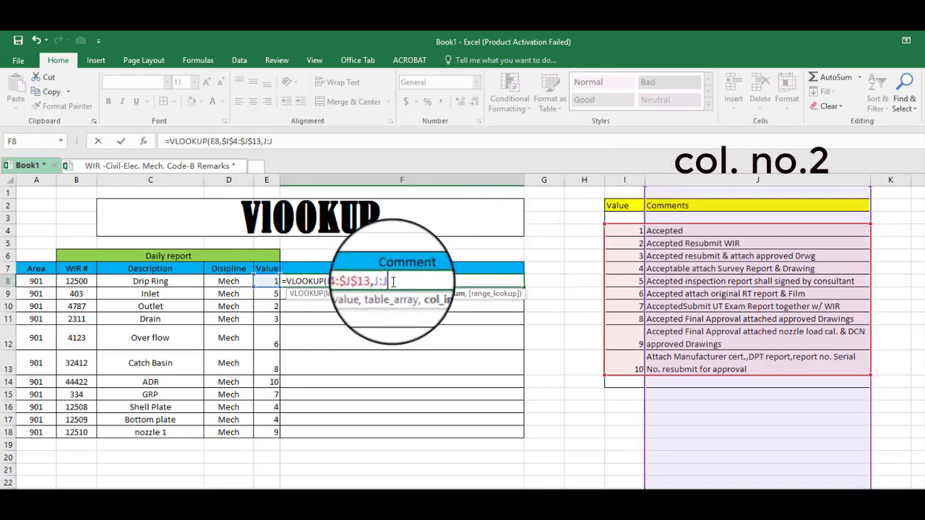
key("BackSpace")
key("BackSpace")
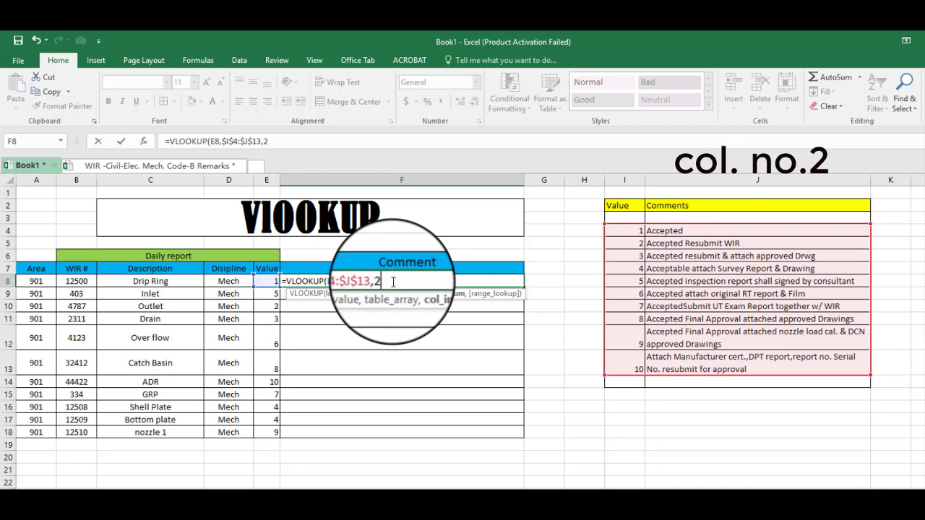
type(")")
key("Return")
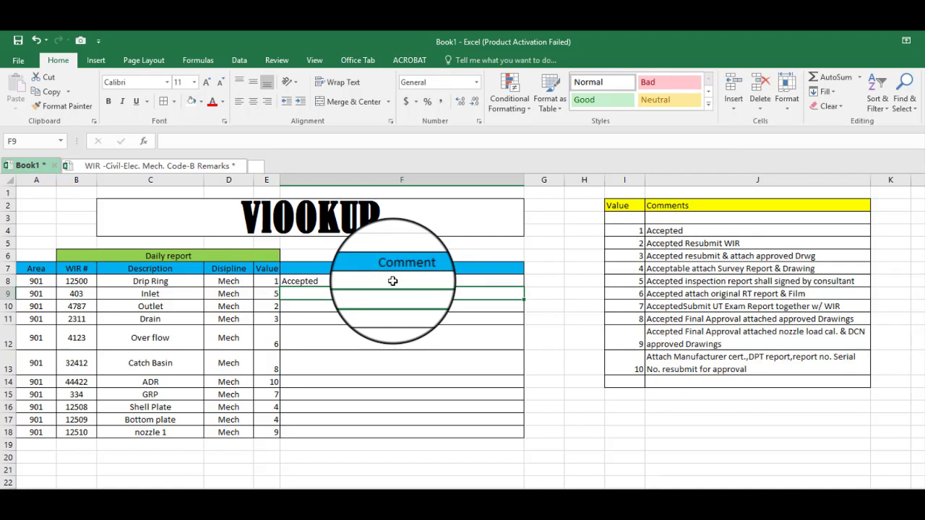
Copy F8's VLOOKUP formula down the Comment column through F18.
left_click(493, 282)
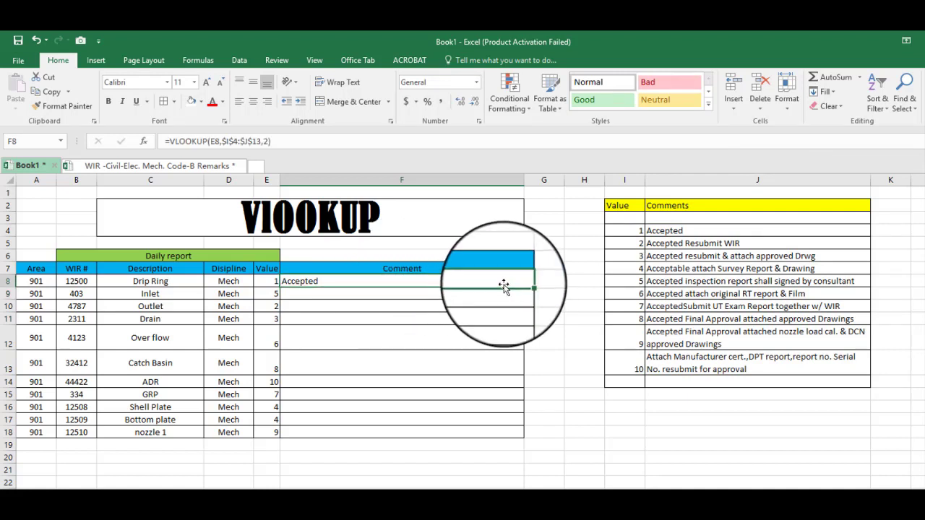
left_click_drag(524, 288, 511, 434)
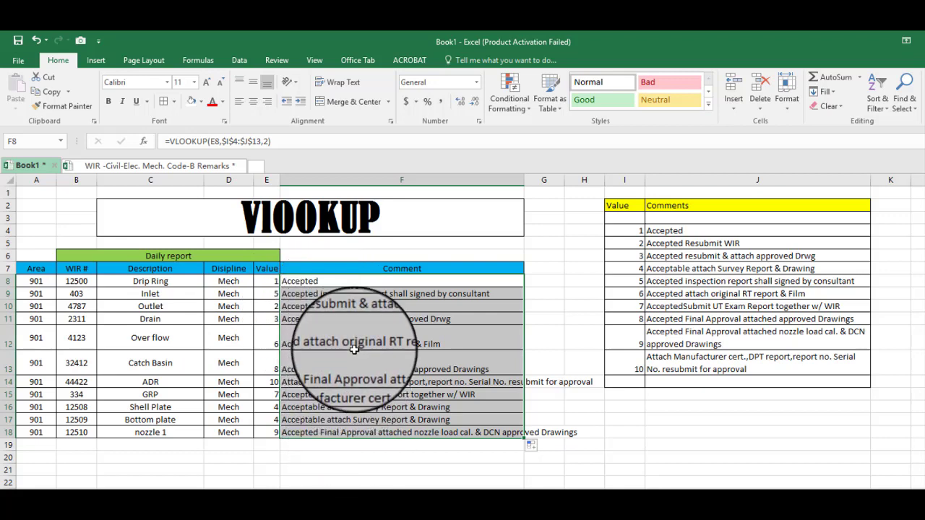
key("ctrl+z")
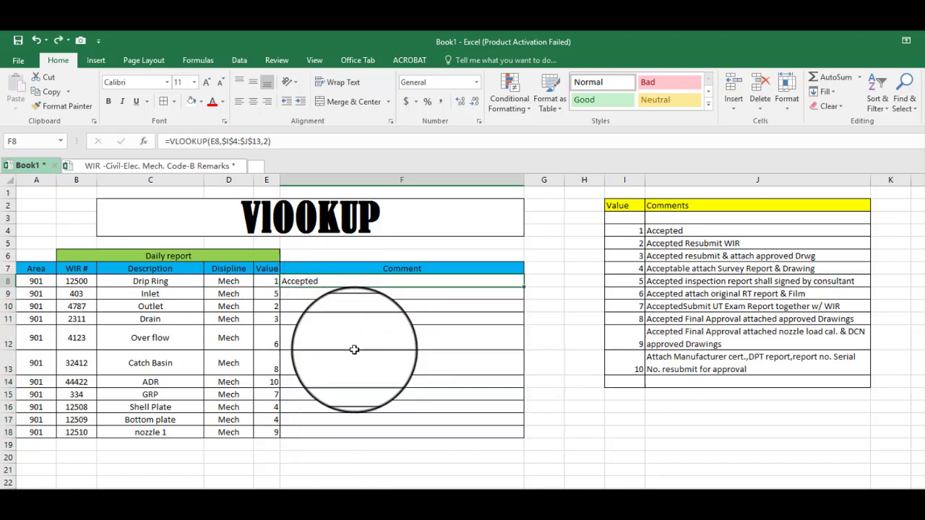
double_click(524, 287)
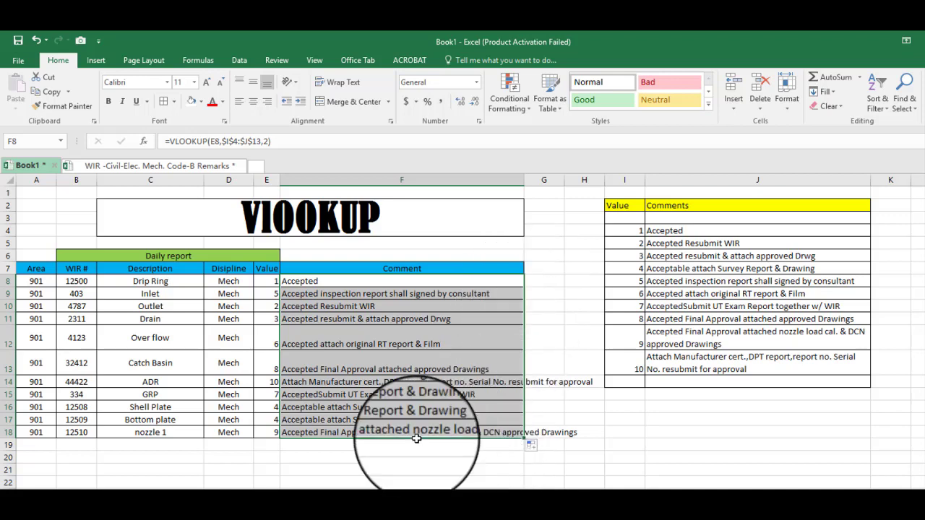
Spot-check the comments for Values 5 and 6 against the lookup table.
left_click(276, 296)
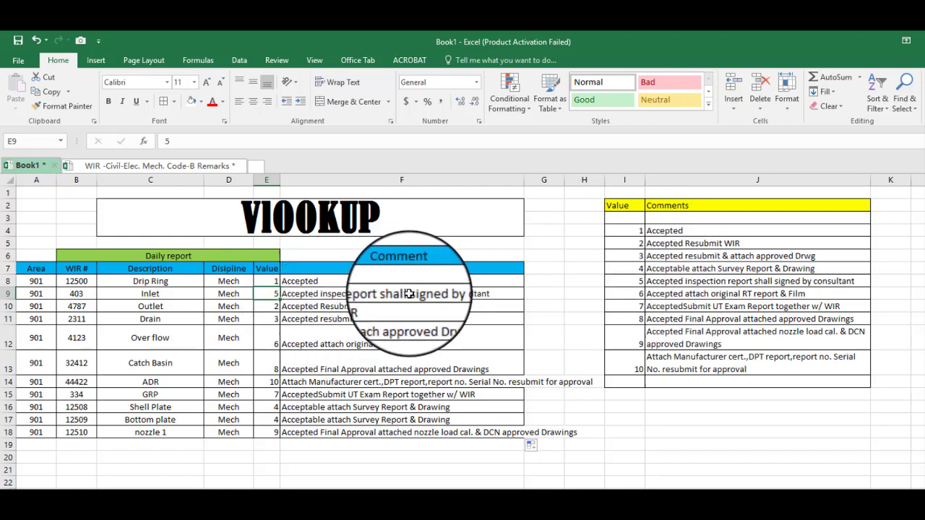
left_click(663, 284)
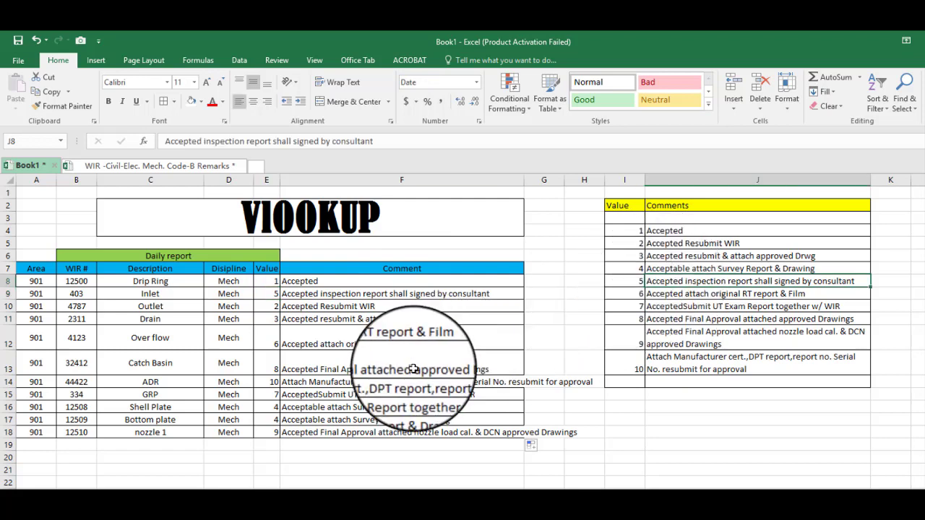
left_click(268, 340)
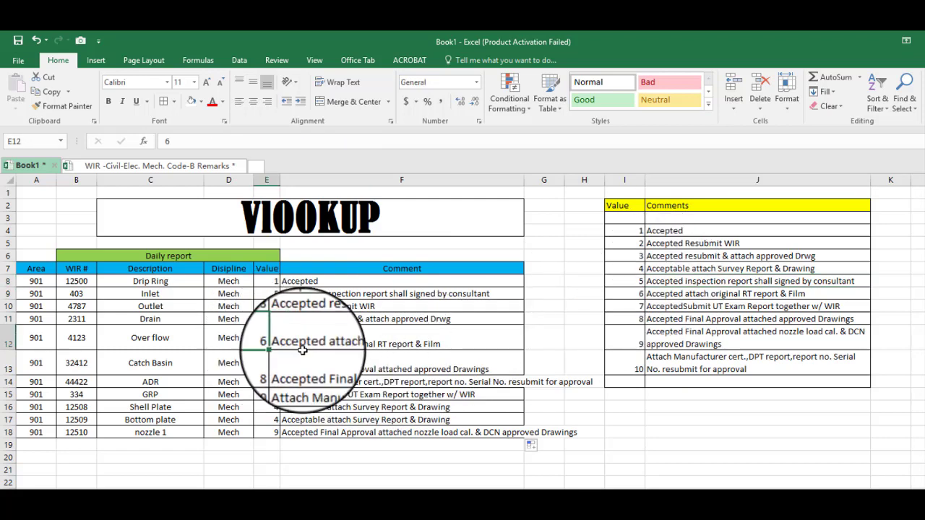
left_click(655, 292)
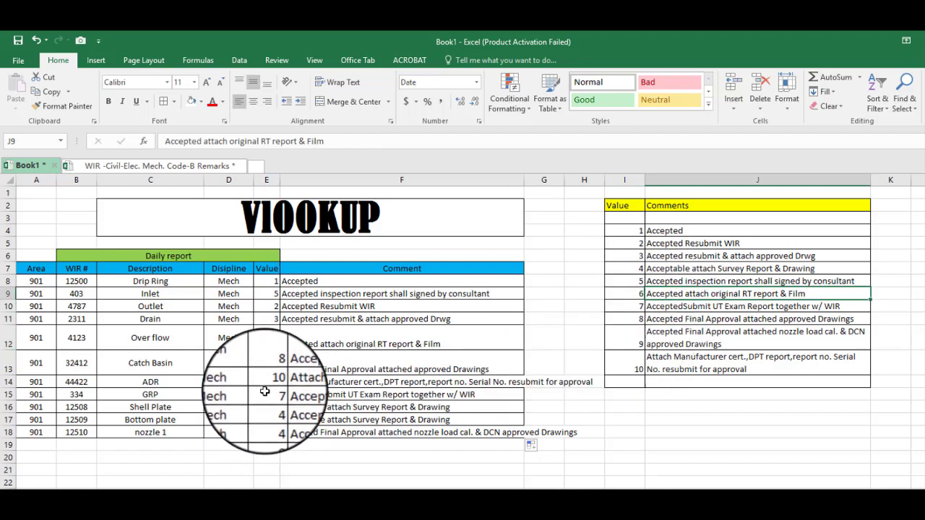
scroll(265, 391, "down", 1)
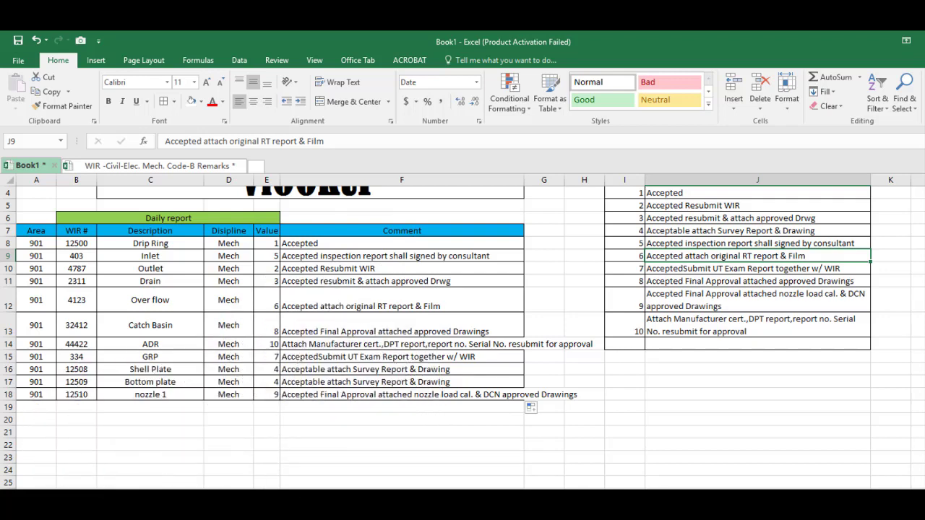
left_click(517, 483)
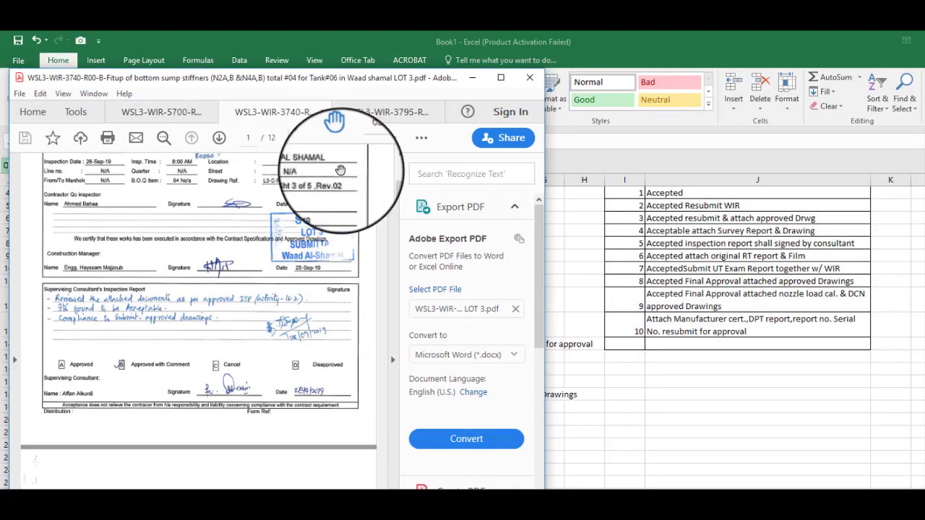
left_click(381, 112)
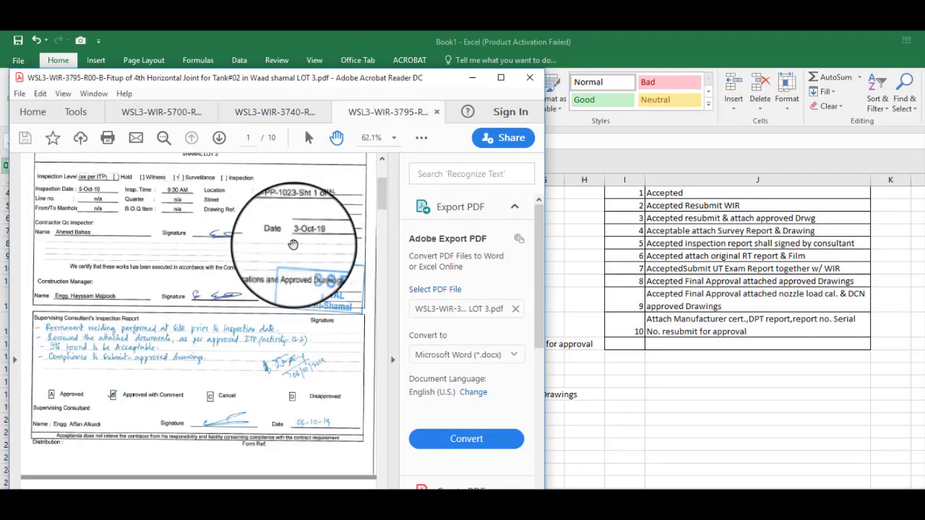
left_click(471, 75)
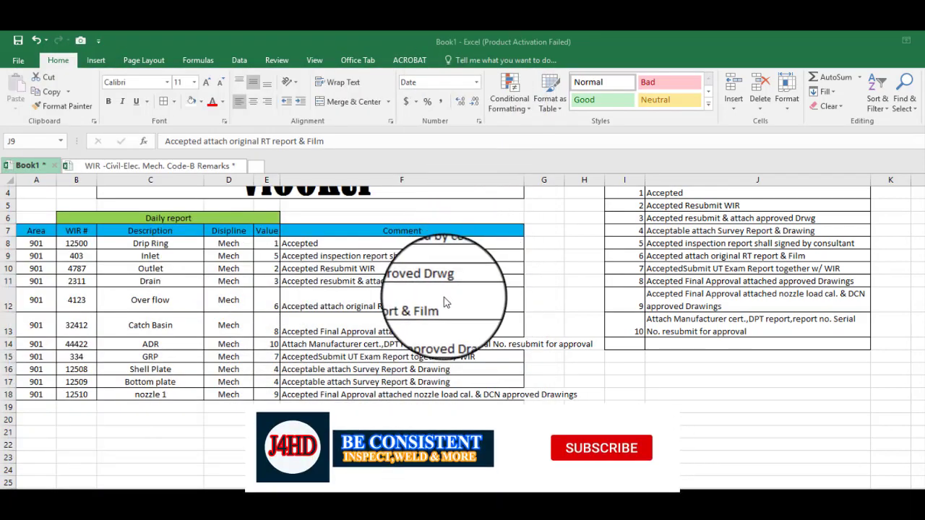
scroll(446, 309, "up", 1)
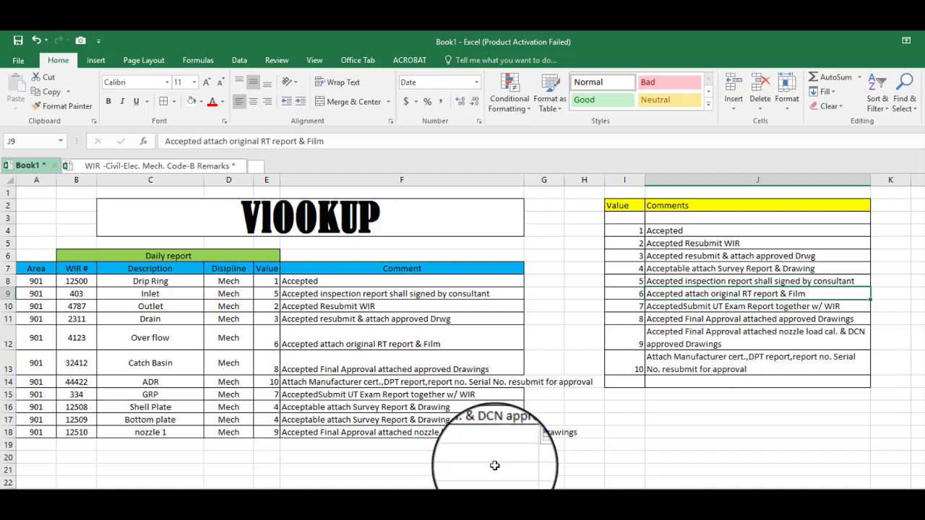
left_click(453, 449)
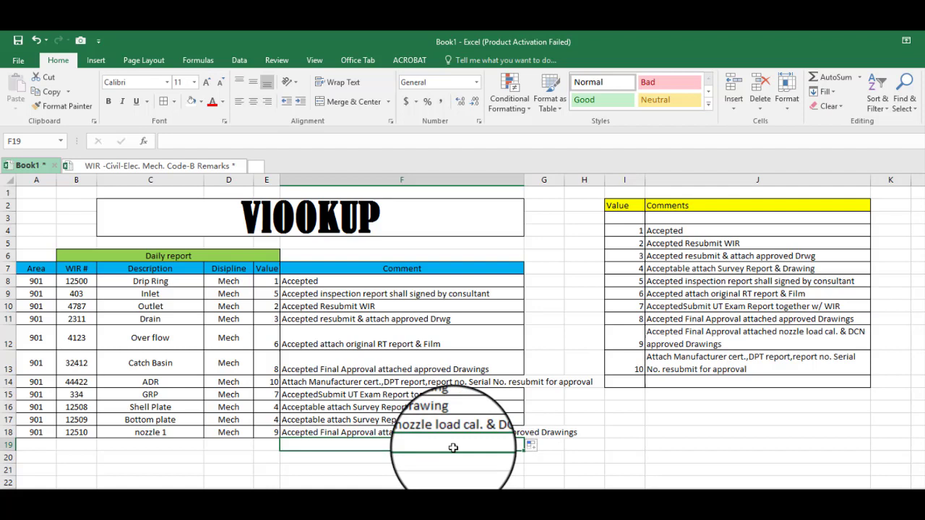